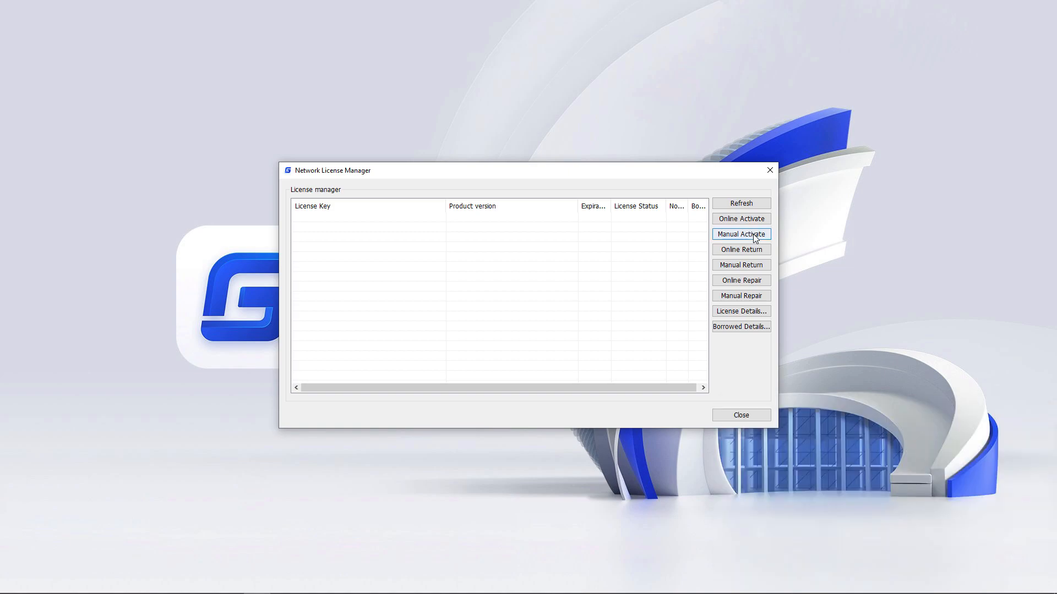
Step: Start a manual activation, enter the license key, and save the generated XML request file in Downloads
{"action": "left_click", "coordinate": [755, 238]}
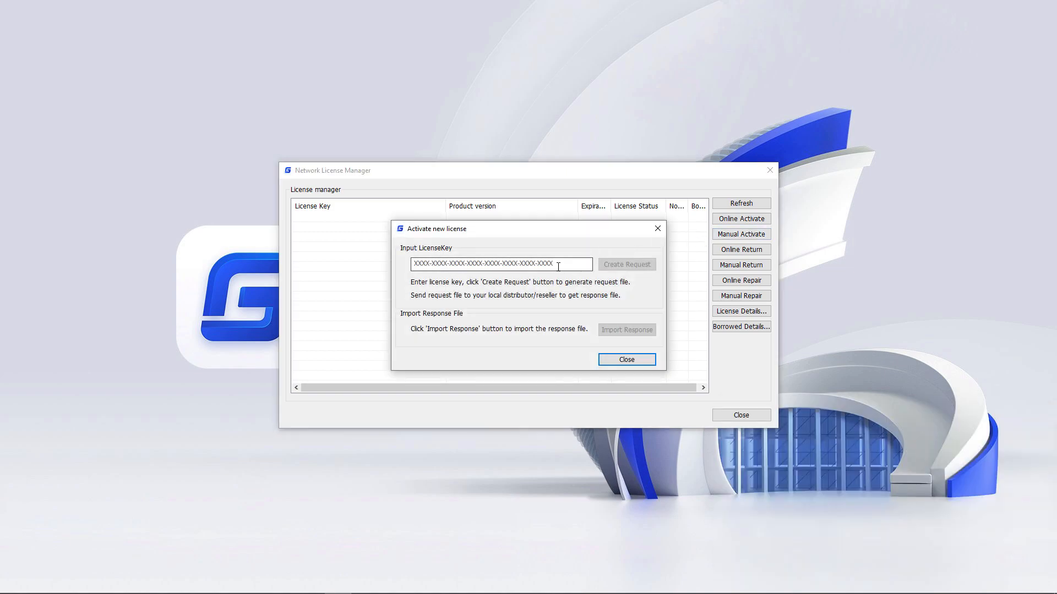
{"action": "key", "text": "ctrl+v"}
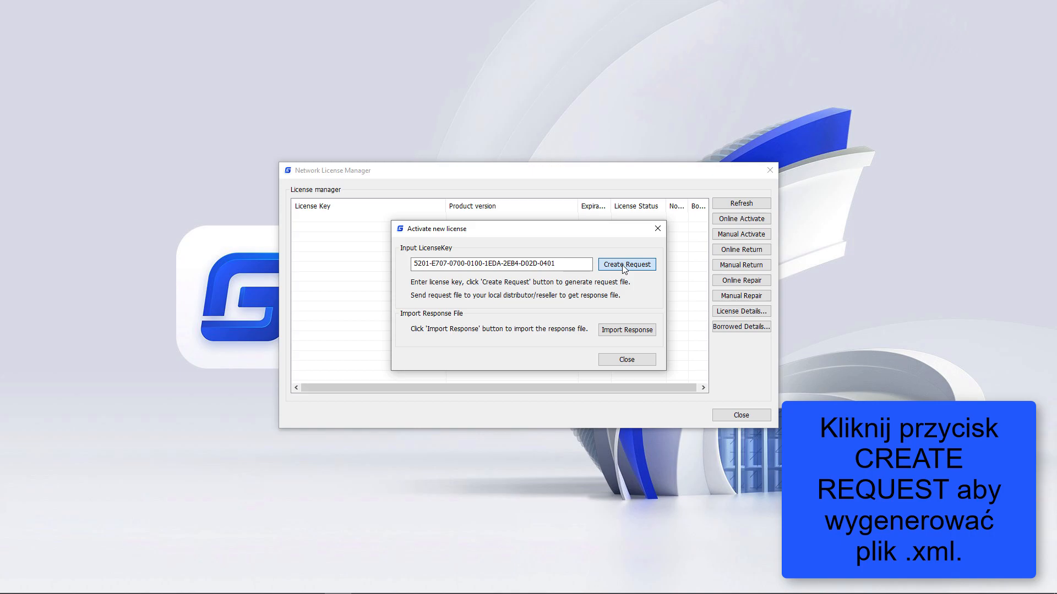
{"action": "left_click", "coordinate": [624, 267]}
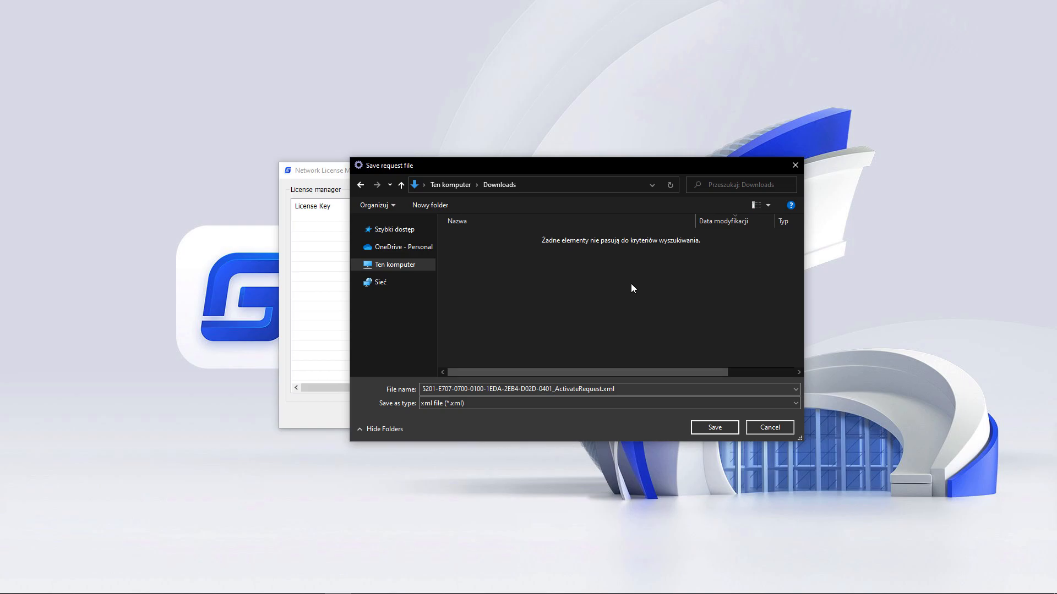
{"action": "left_click", "coordinate": [714, 427]}
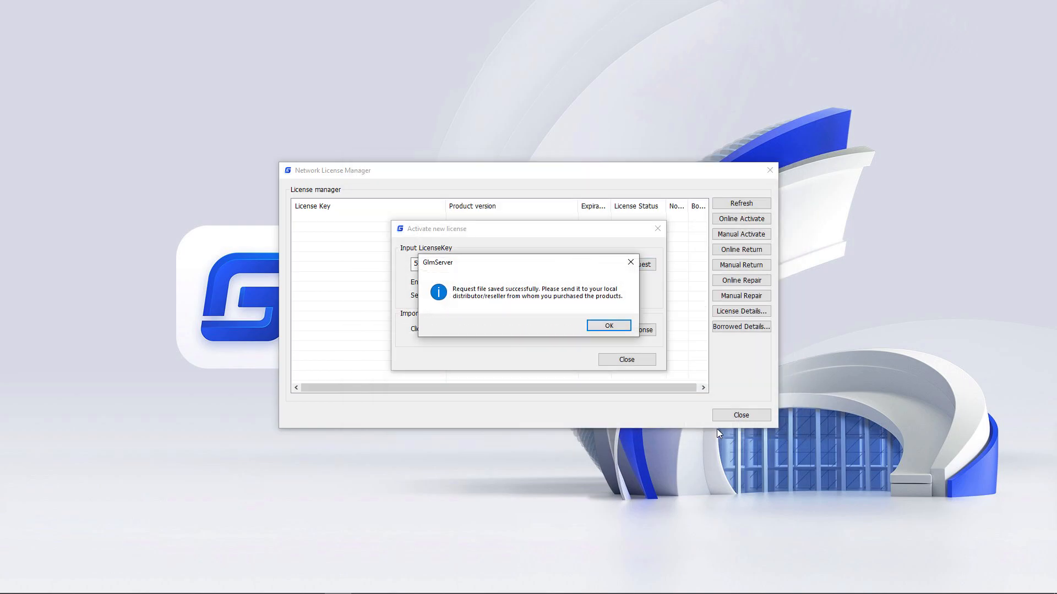
{"action": "left_click", "coordinate": [610, 327]}
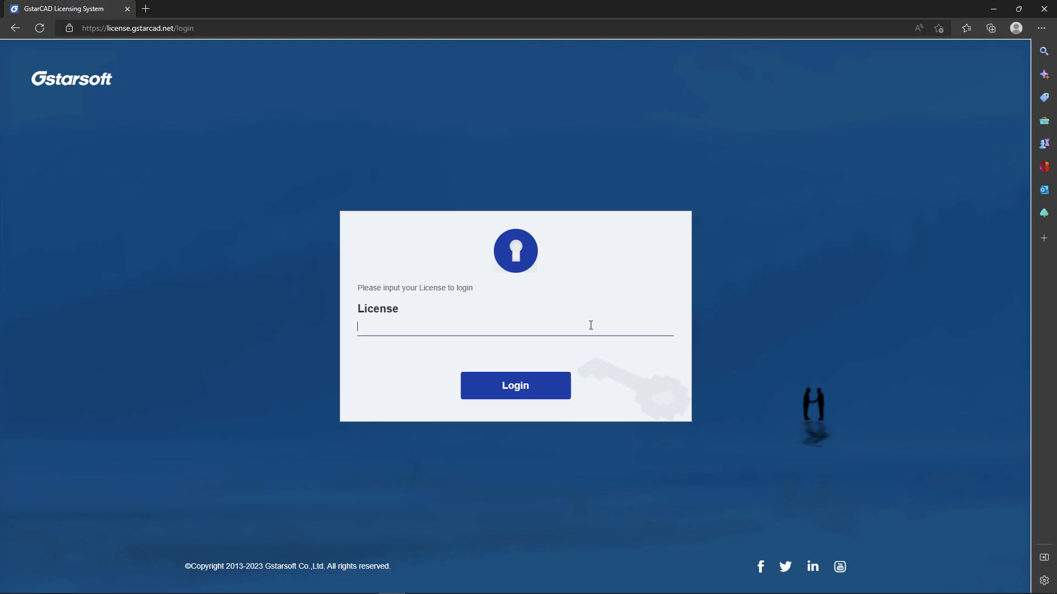
Step: Log in to the GstarCAD Licensing System website with the license key and solve the K Y G letter-order captcha
{"action": "key", "text": "ctrl+v"}
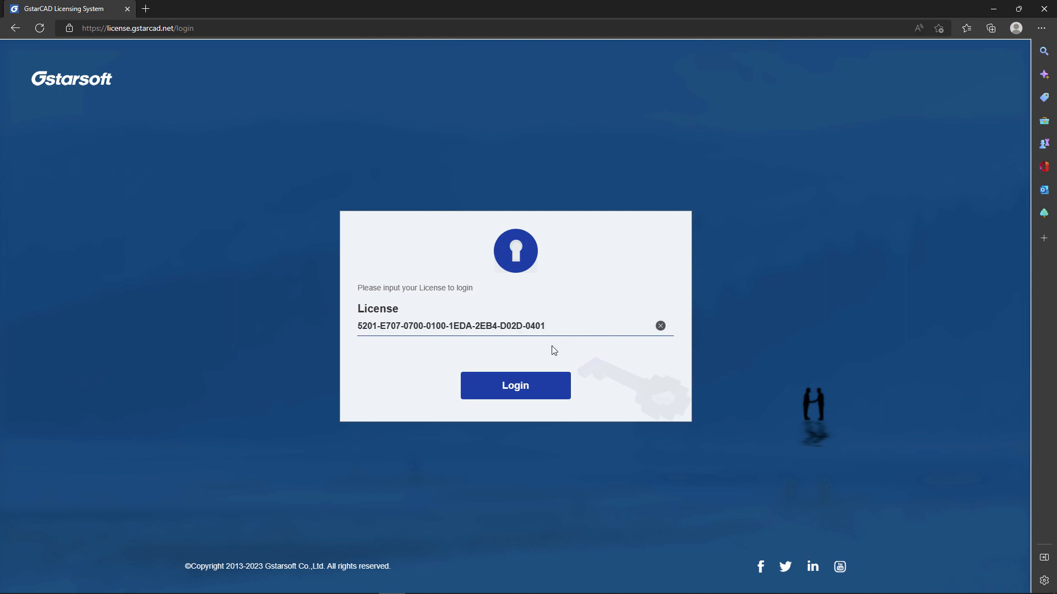
{"action": "left_click", "coordinate": [516, 395]}
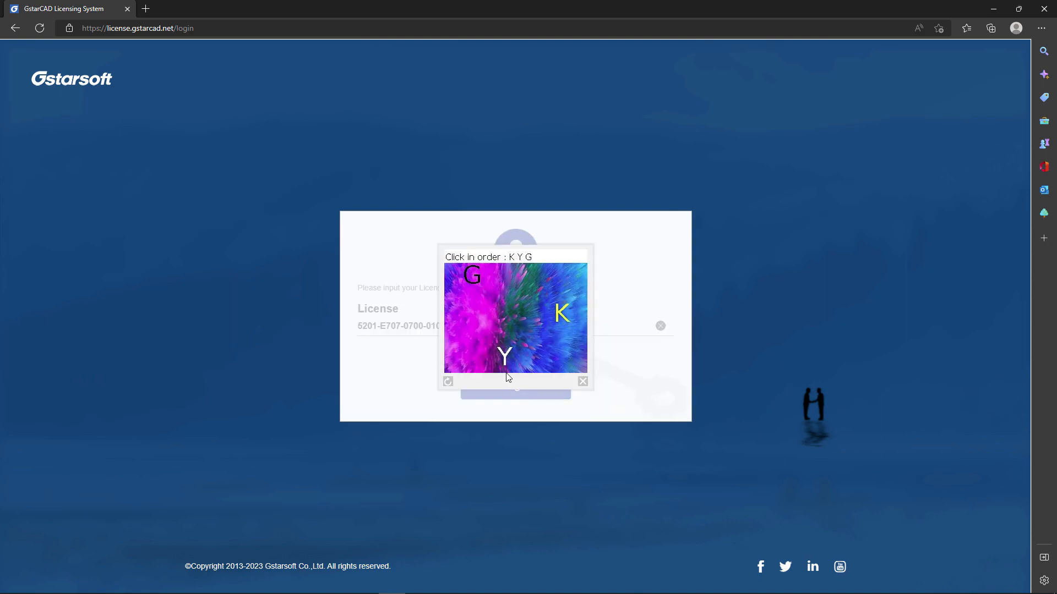
{"action": "left_click", "coordinate": [562, 311]}
{"action": "left_click", "coordinate": [506, 353]}
{"action": "left_click", "coordinate": [472, 275]}
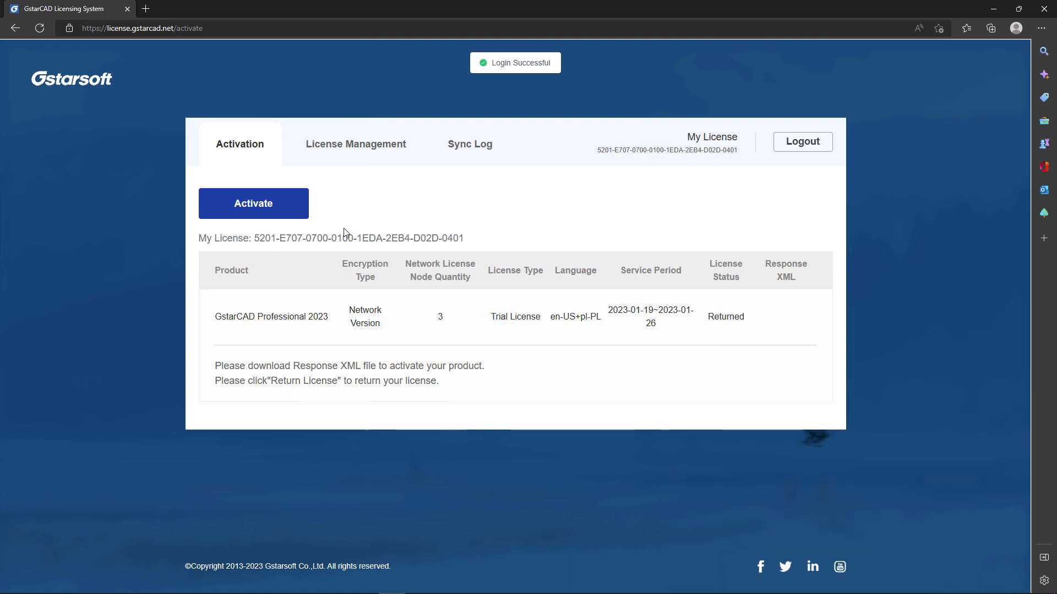
Step: Submit the saved activation request XML from Downloads for activation and download the response XML file
{"action": "left_click", "coordinate": [251, 205]}
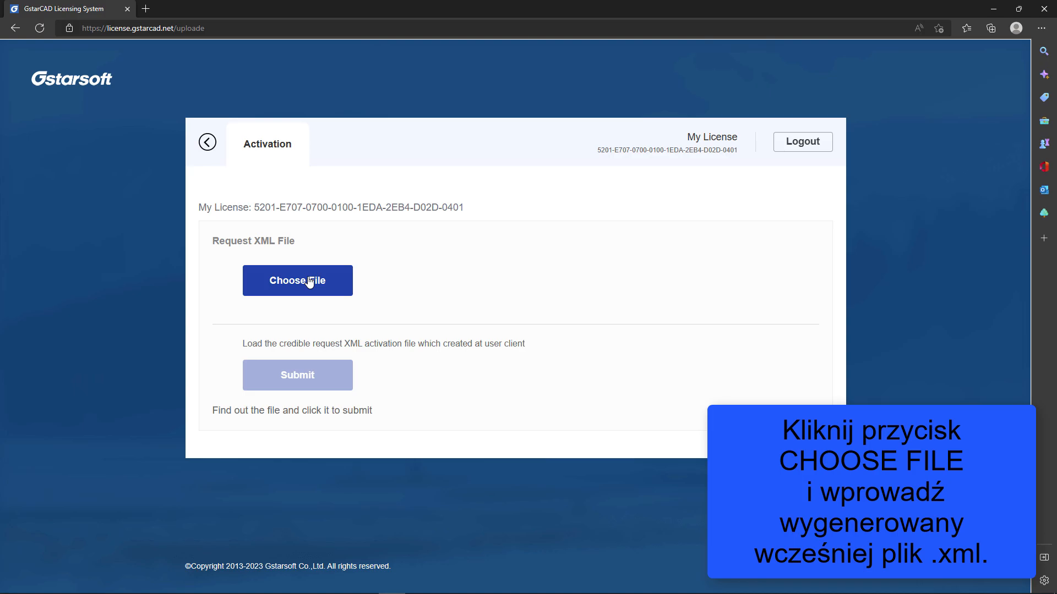
{"action": "left_click", "coordinate": [309, 282]}
{"action": "left_click", "coordinate": [527, 244]}
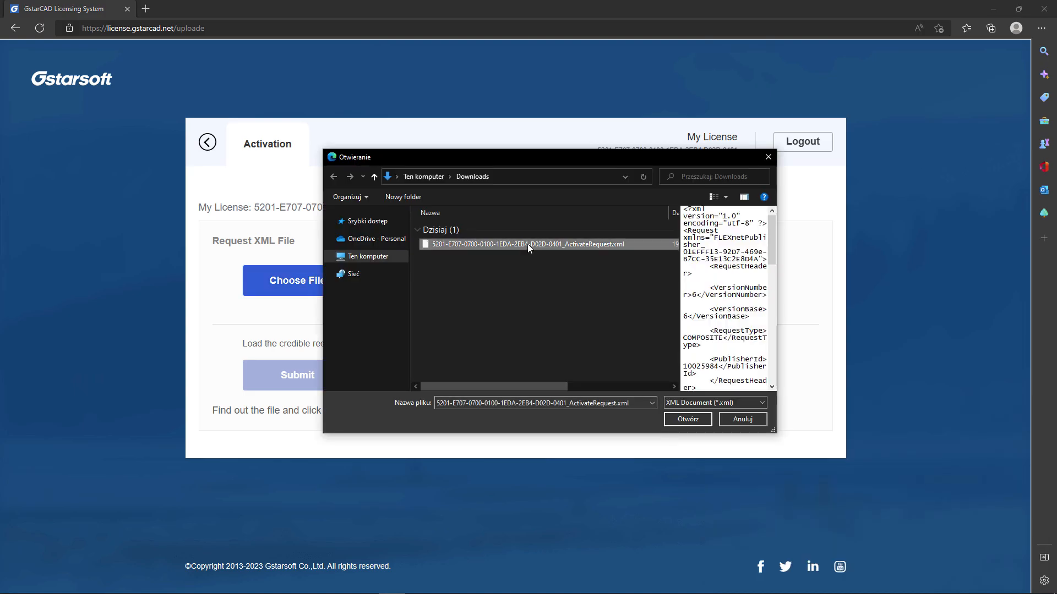
{"action": "left_click", "coordinate": [685, 421]}
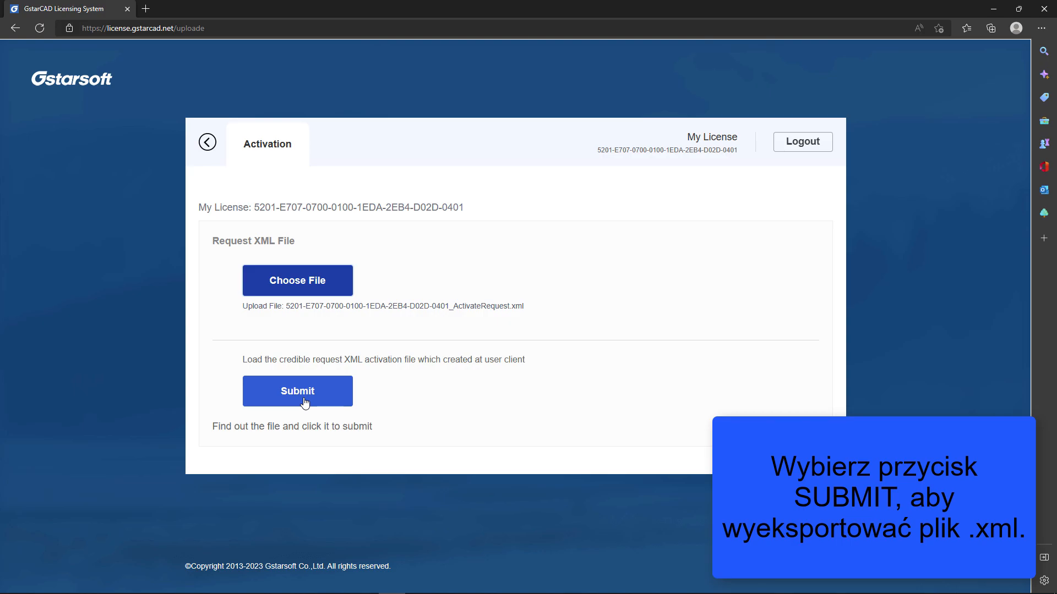
{"action": "left_click", "coordinate": [305, 401]}
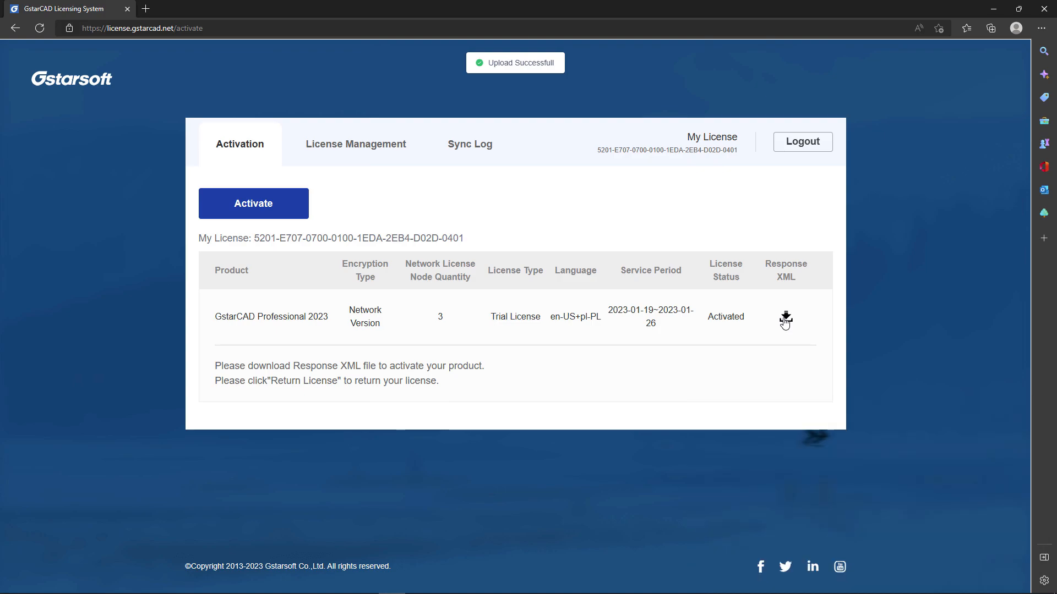
{"action": "left_click", "coordinate": [785, 318]}
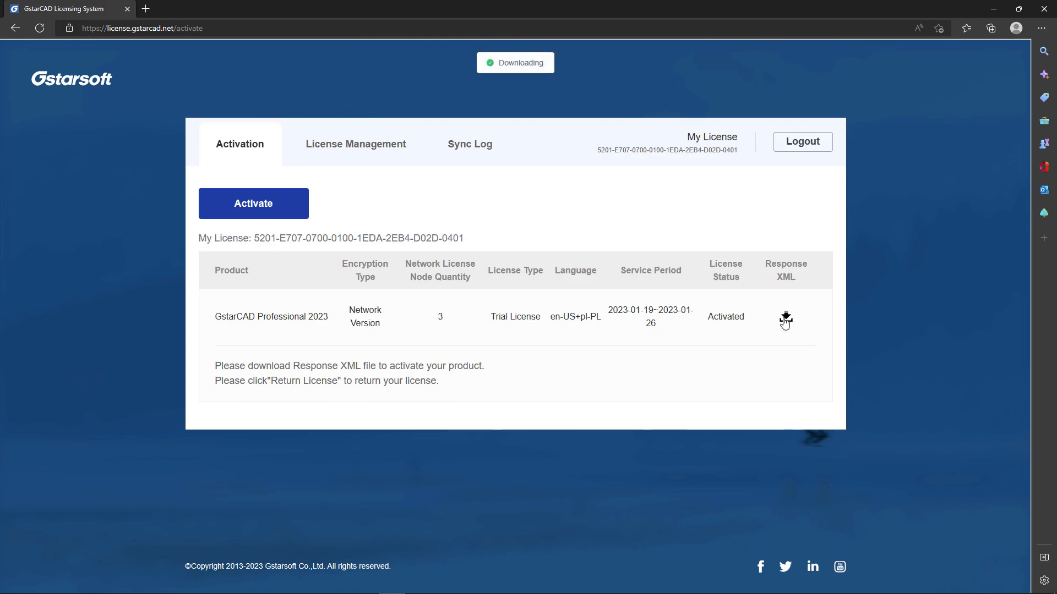
{"action": "left_click", "coordinate": [996, 12]}
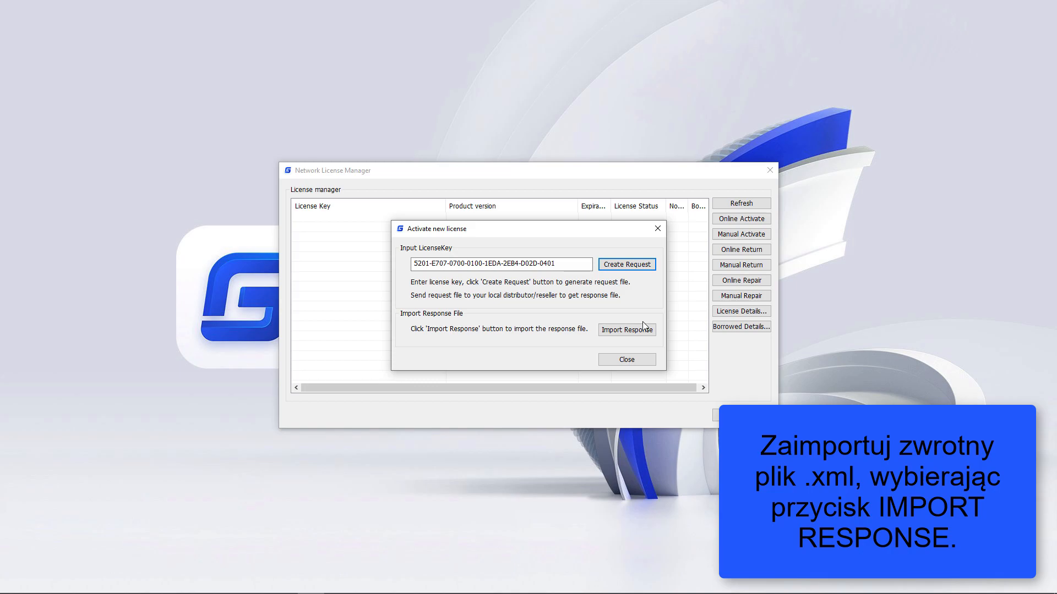
Step: Import the downloaded response XML into the Activate new license dialog of the Network License Manager
{"action": "left_click", "coordinate": [641, 329]}
{"action": "left_click", "coordinate": [569, 253]}
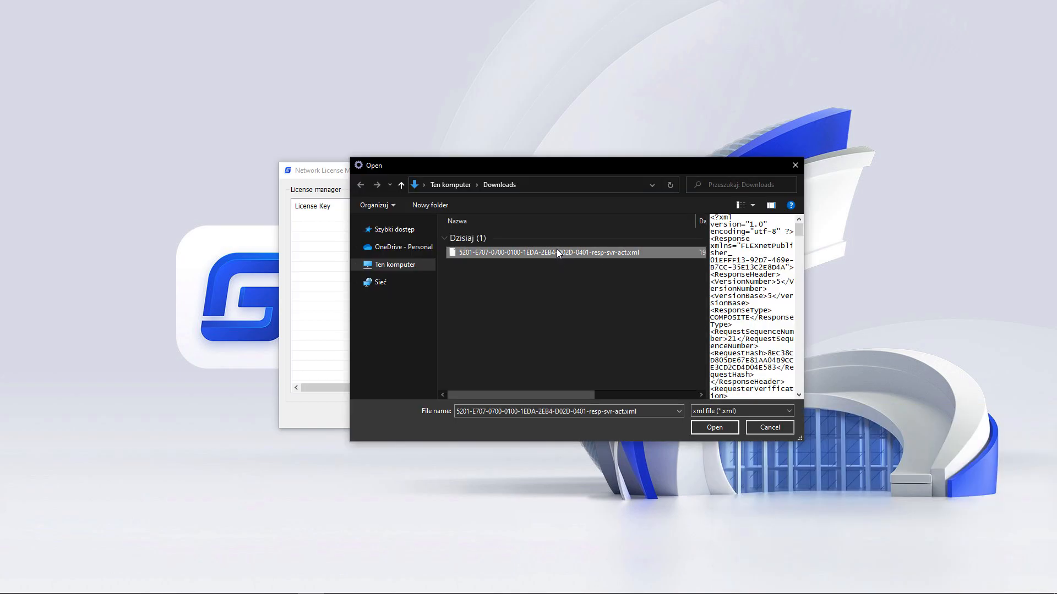
{"action": "double_click", "coordinate": [553, 252]}
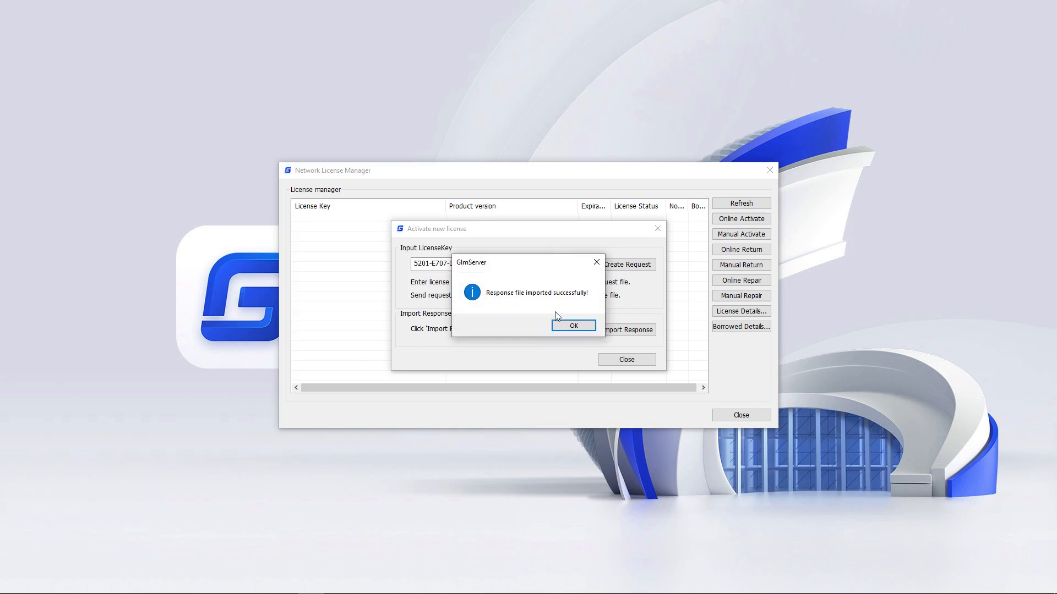
{"action": "left_click", "coordinate": [567, 327]}
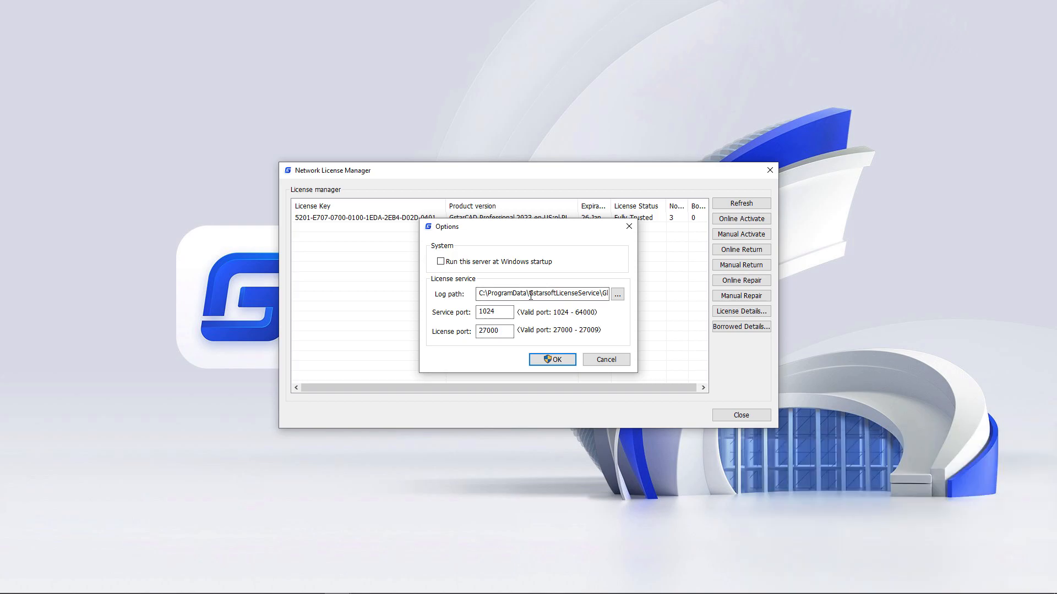
Step: Check the license port in the license server options and accept the settings
{"action": "left_click", "coordinate": [506, 334]}
{"action": "left_click", "coordinate": [561, 363]}
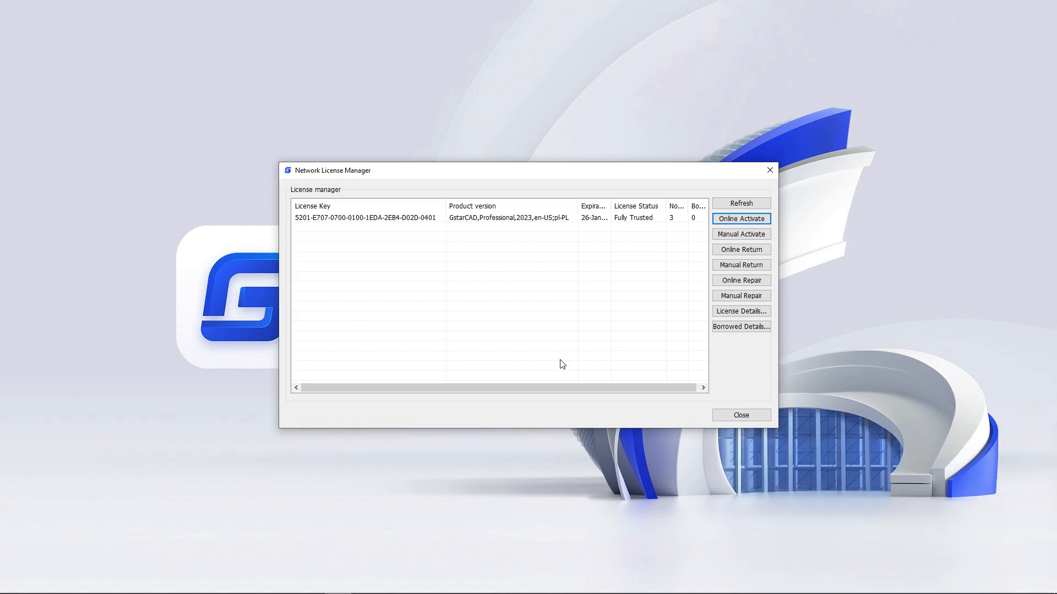
Step: Run ipconfig in the Command Prompt and copy the server's IPv4 address
{"action": "left_click", "coordinate": [432, 215]}
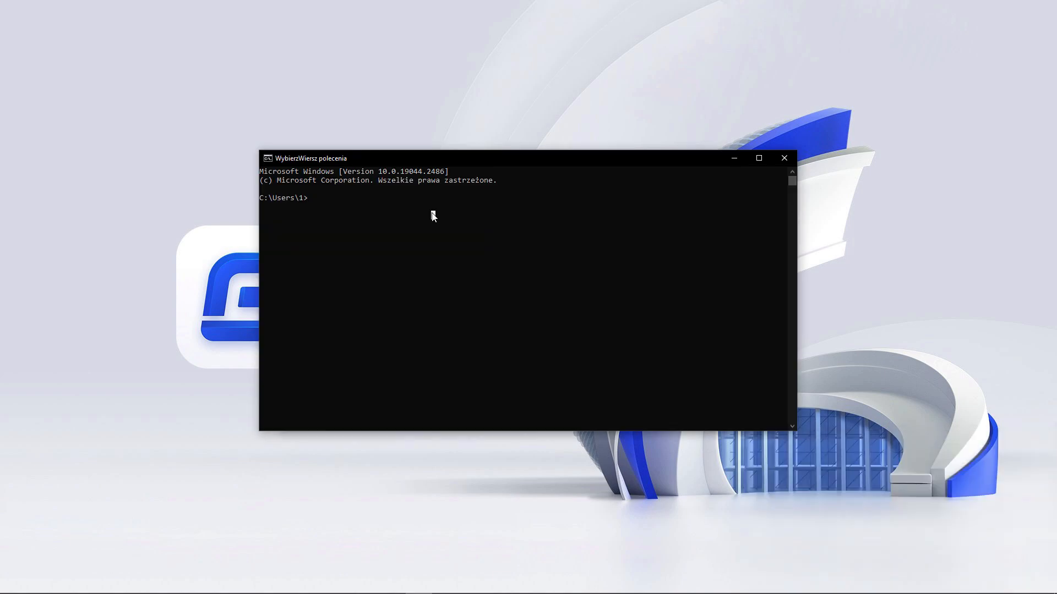
{"action": "type", "text": "ipconfig"}
{"action": "key", "text": "Return"}
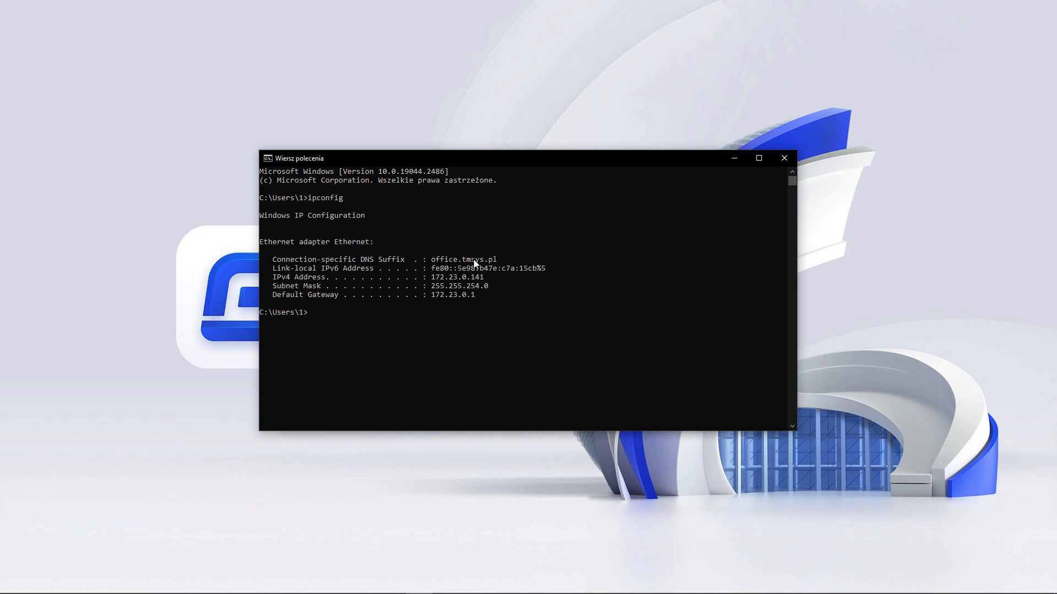
{"action": "left_click_drag", "start_coordinate": [487, 279], "coordinate": [434, 280]}
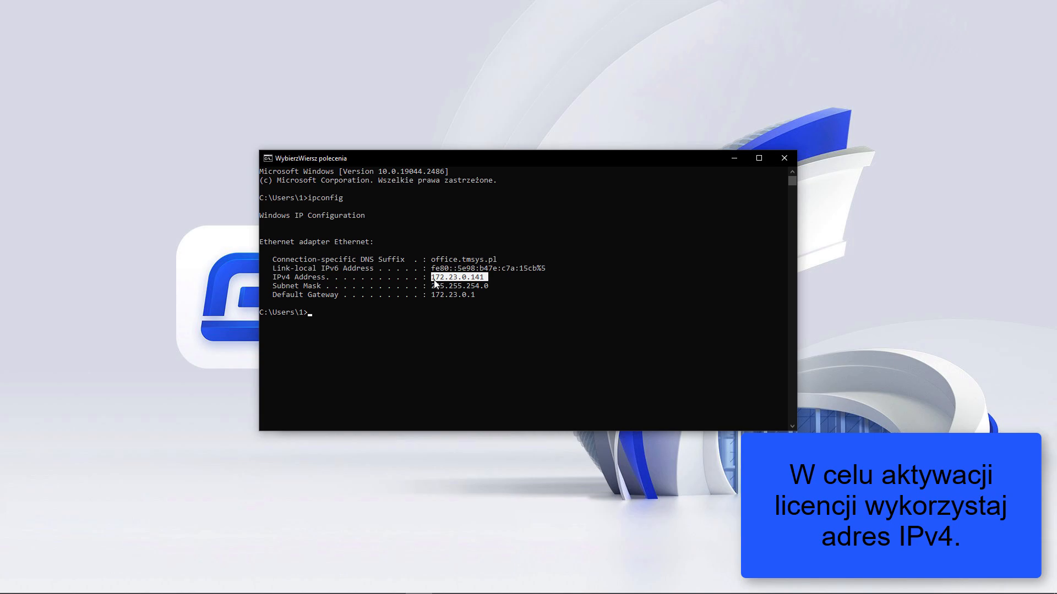
{"action": "right_click", "coordinate": [435, 280]}
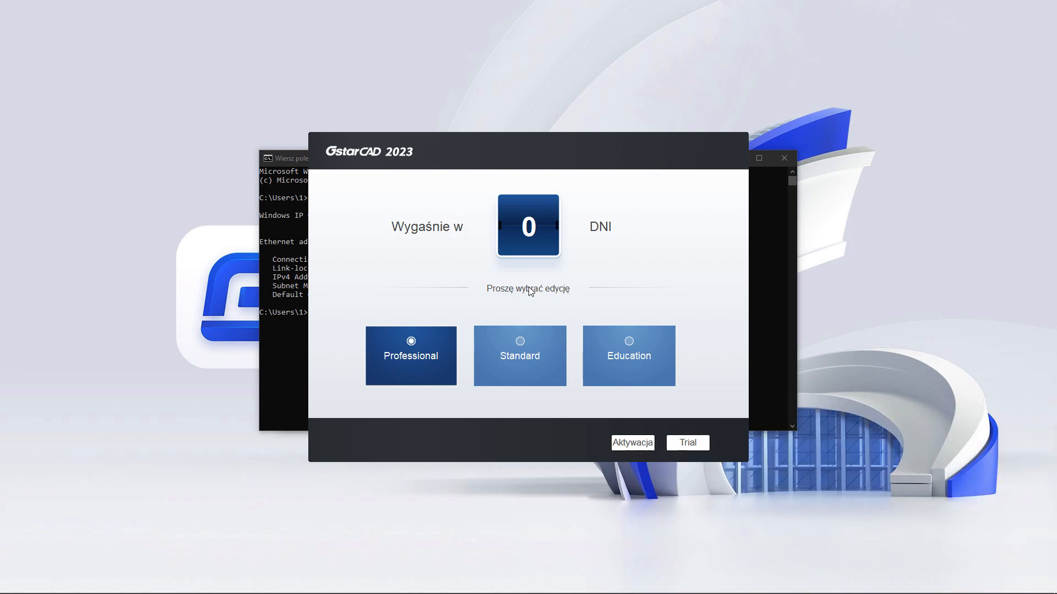
Step: Choose the Professional edition in the GstarCAD 2023 start window and proceed to activation
{"action": "left_click", "coordinate": [517, 342]}
{"action": "left_click", "coordinate": [613, 341]}
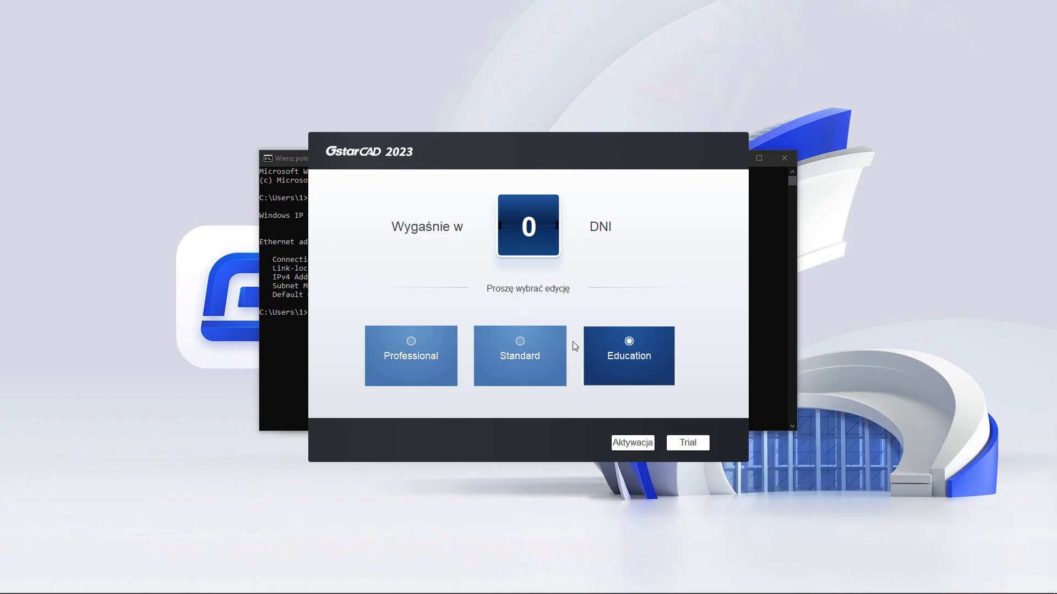
{"action": "left_click", "coordinate": [427, 342]}
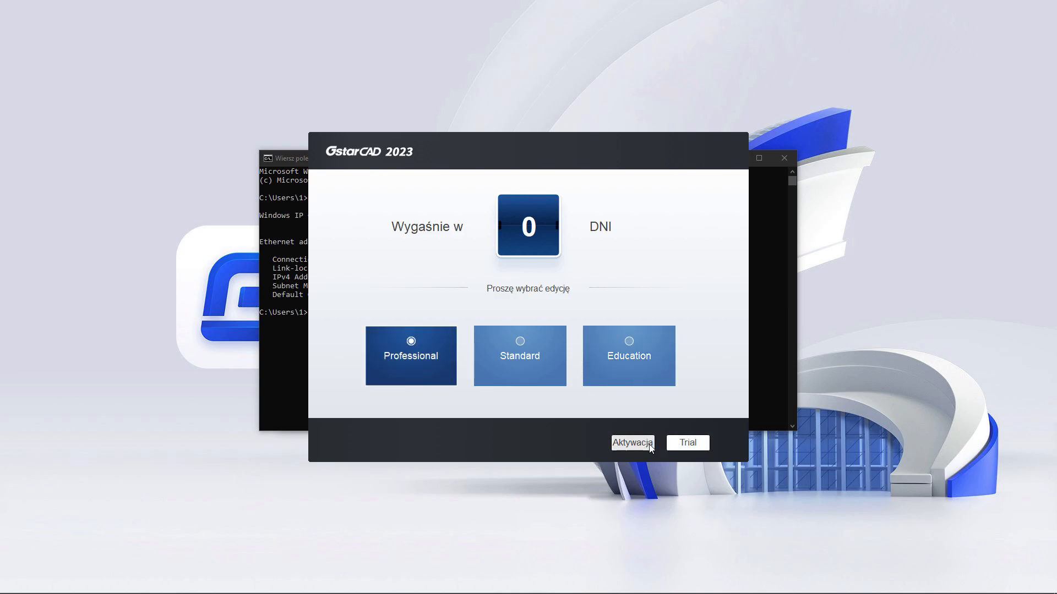
{"action": "left_click", "coordinate": [633, 443]}
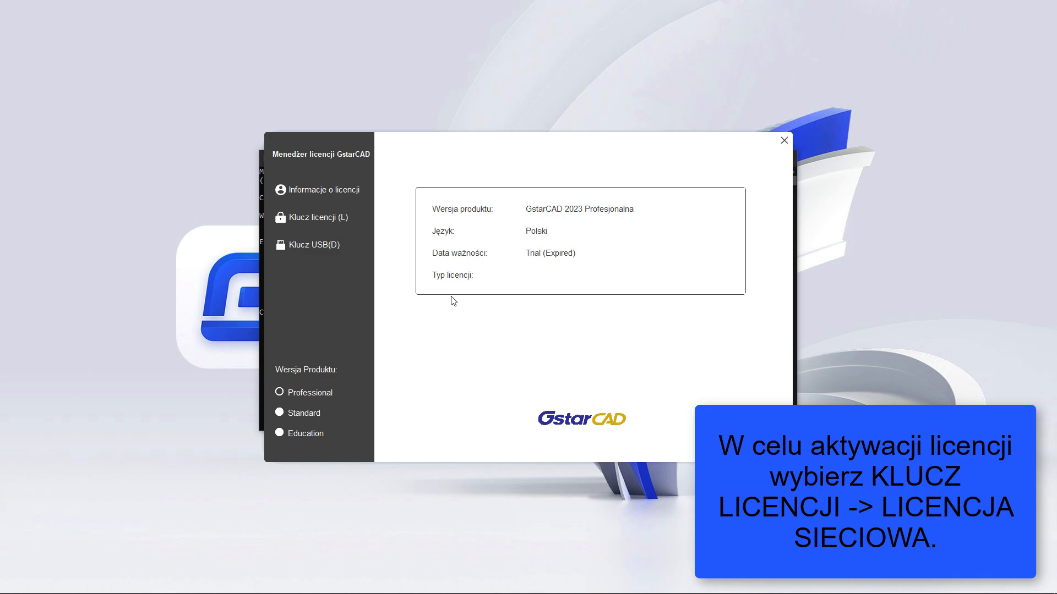
Step: Activate GstarCAD with a network license key using server IP 172.23.0.141 and port 27000
{"action": "left_click", "coordinate": [332, 223]}
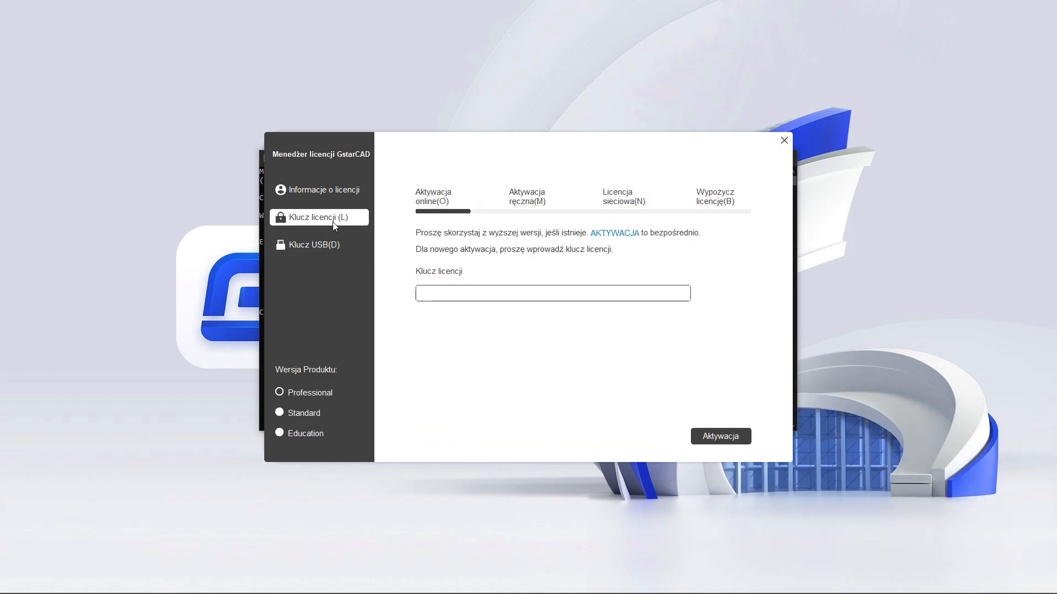
{"action": "left_click", "coordinate": [619, 208]}
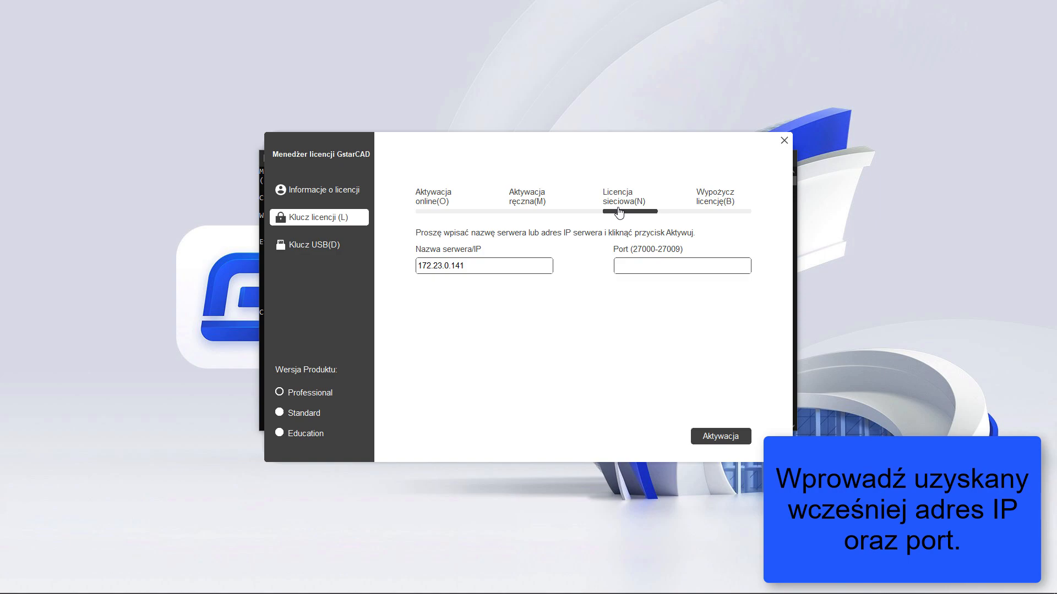
{"action": "left_click_drag", "start_coordinate": [501, 266], "coordinate": [410, 266]}
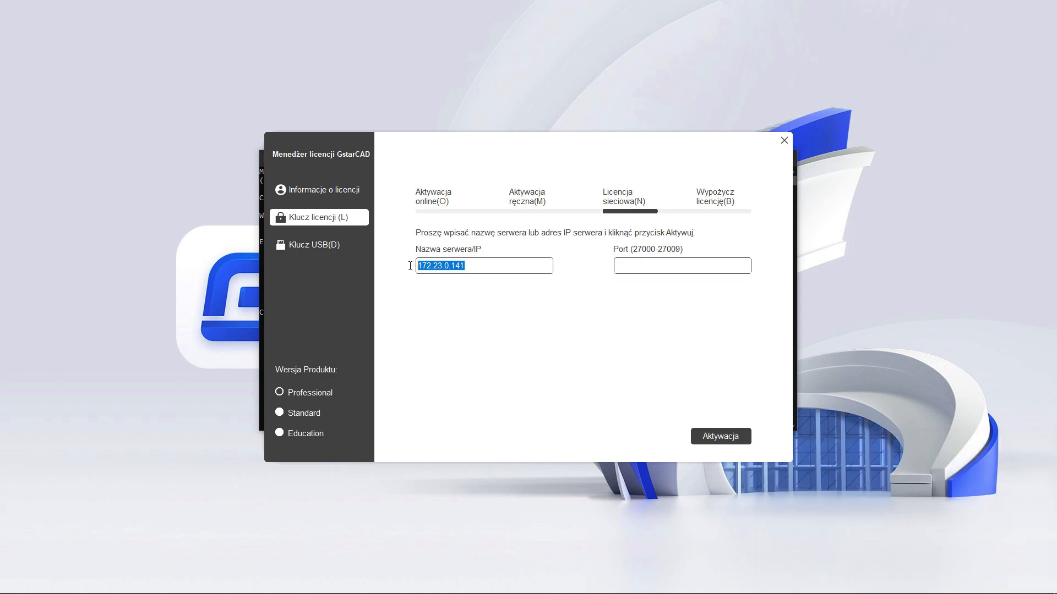
{"action": "key", "text": "ctrl+v"}
{"action": "left_click", "coordinate": [649, 267]}
{"action": "type", "text": "27000"}
{"action": "left_click", "coordinate": [720, 437]}
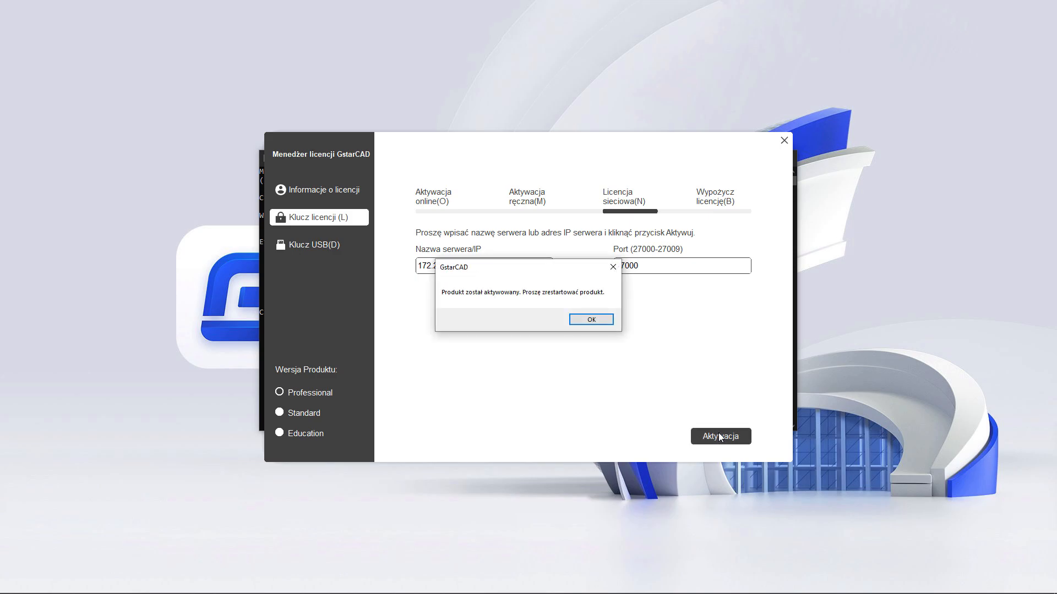
{"action": "left_click", "coordinate": [602, 322]}
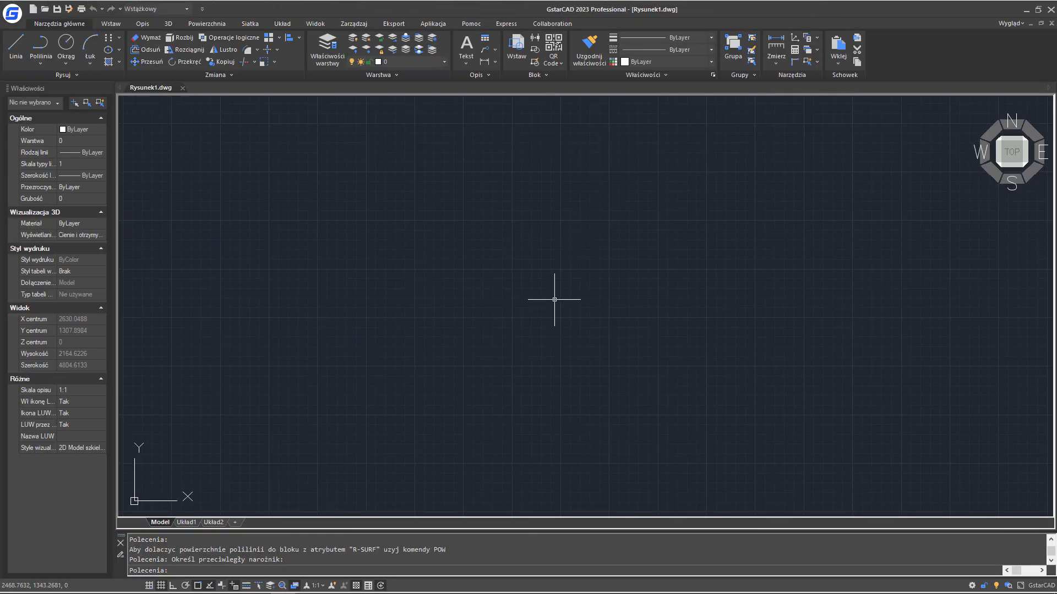
Step: Examine the registration information of the running GstarCAD 2023, including license type and expiry date, and close it
{"action": "left_click", "coordinate": [476, 25]}
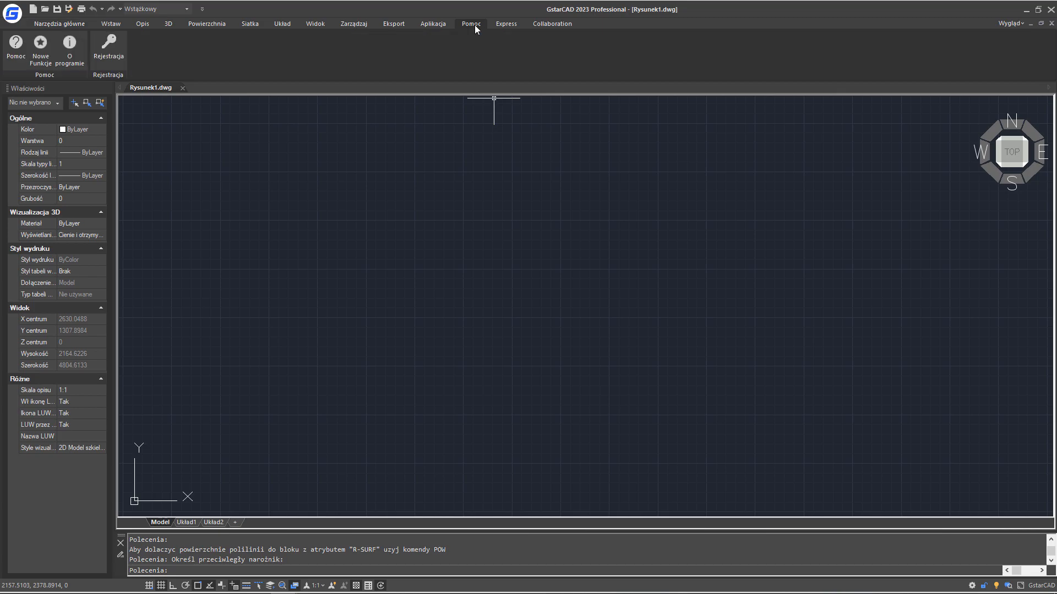
{"action": "left_click", "coordinate": [102, 61]}
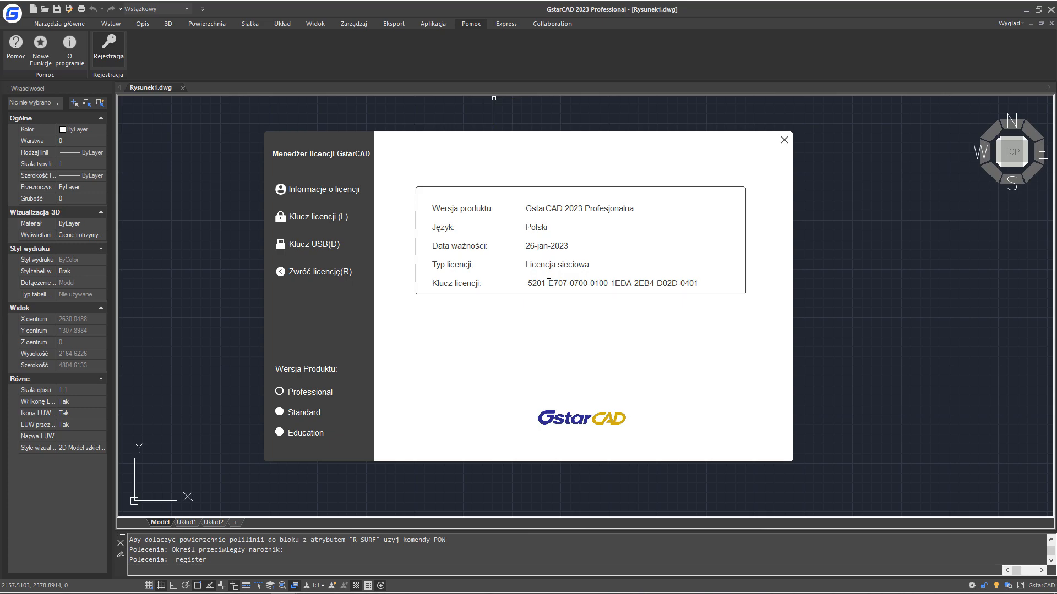
{"action": "left_click", "coordinate": [781, 142]}
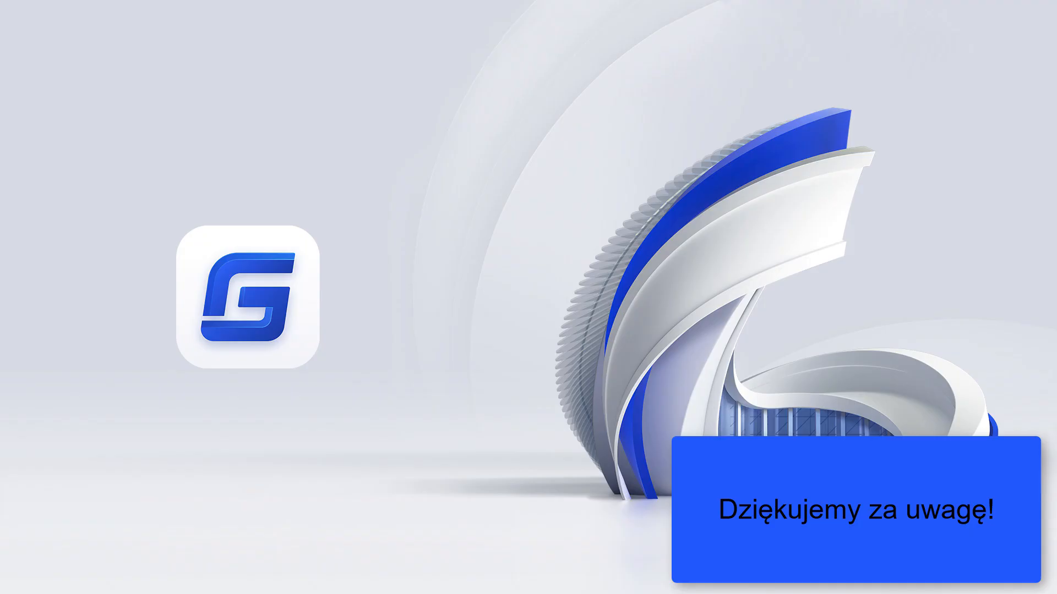